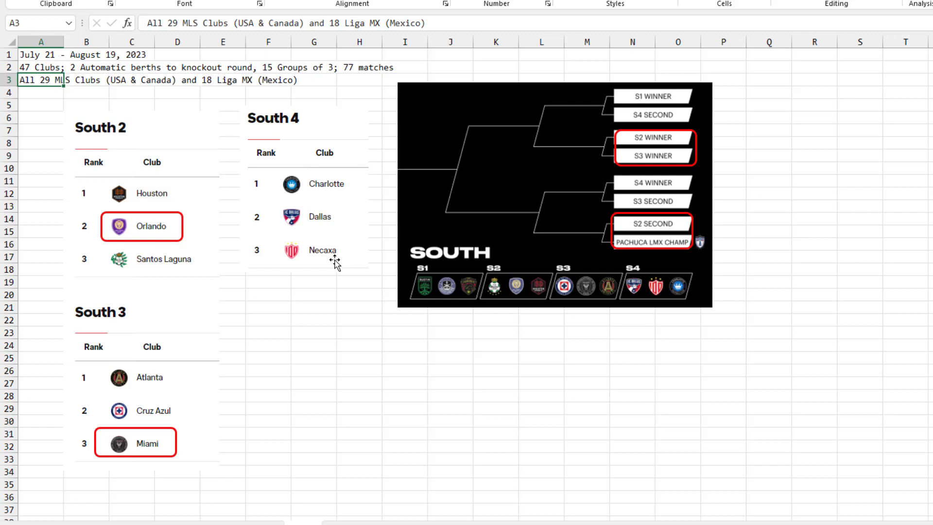
# On the outcome-rules sheet, review each team's win points and the formula yielding 64 outcomes per group.
pyautogui.hotkey('ctrl', 'pagedown')
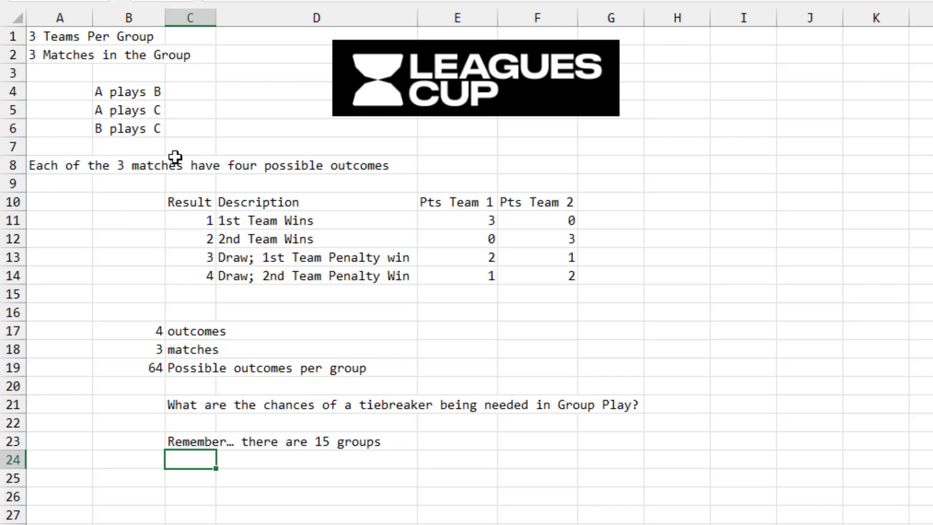
pyautogui.click(467, 221)
pyautogui.click(348, 241)
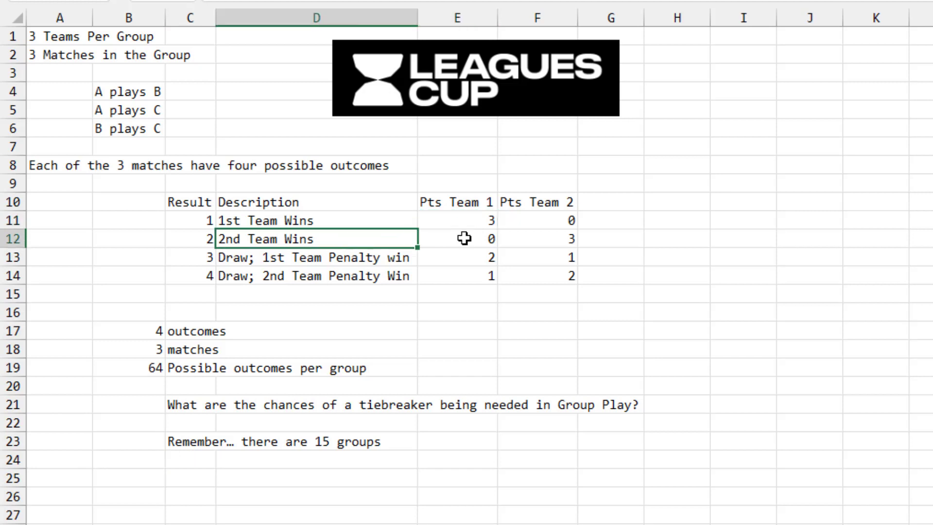
pyautogui.click(549, 240)
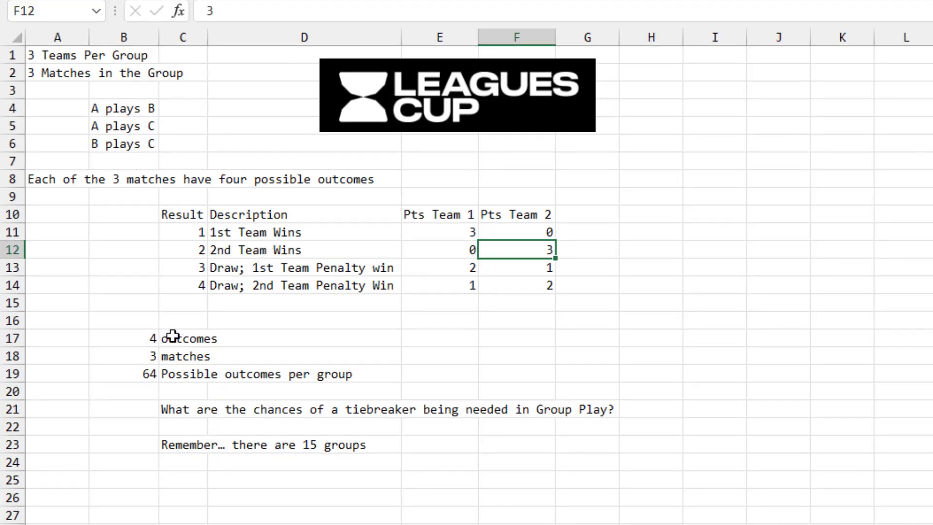
pyautogui.click(175, 355)
pyautogui.click(138, 373)
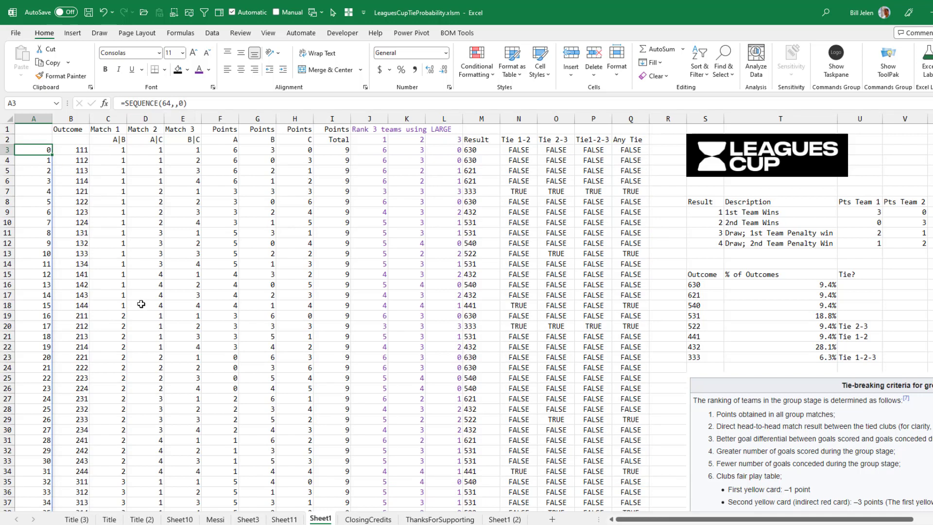
pyautogui.scroll(-8, 139, 304)
pyautogui.scroll(-3, 136, 375)
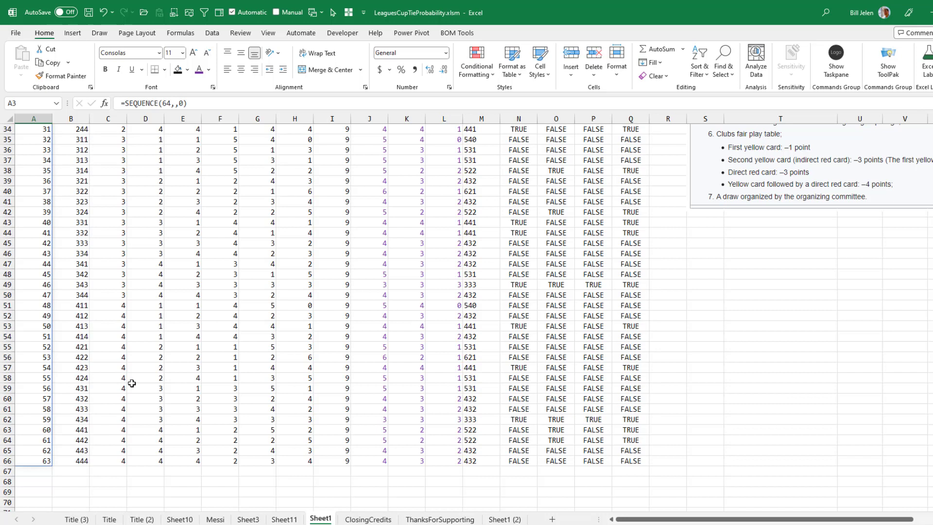
pyautogui.scroll(11, 129, 385)
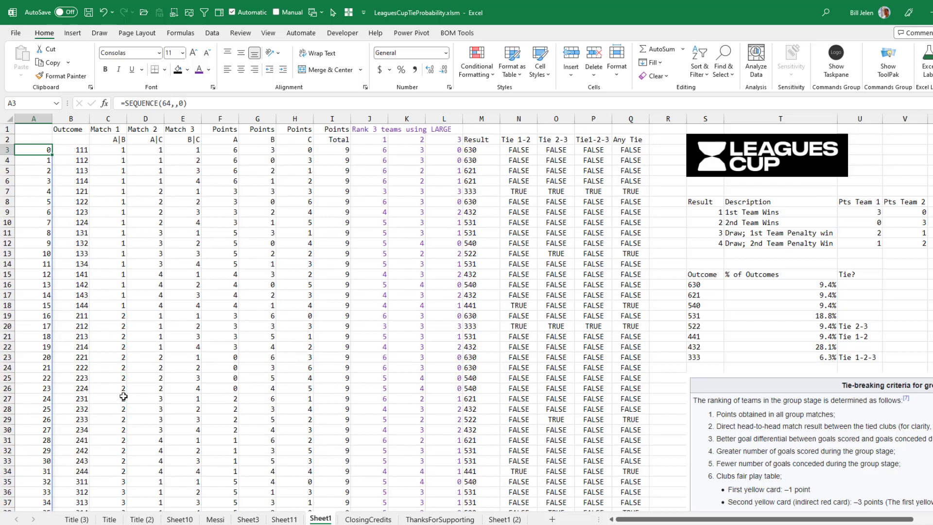
pyautogui.click(80, 150)
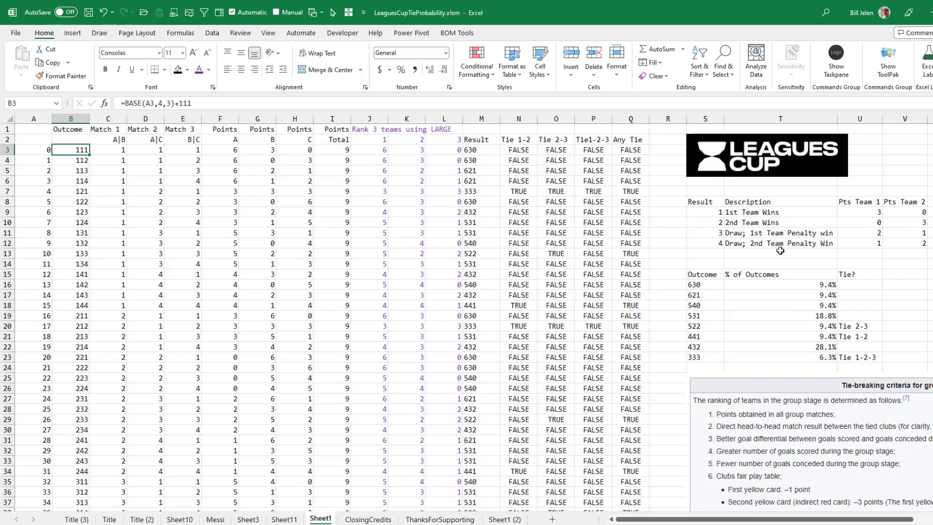
pyautogui.click(234, 152)
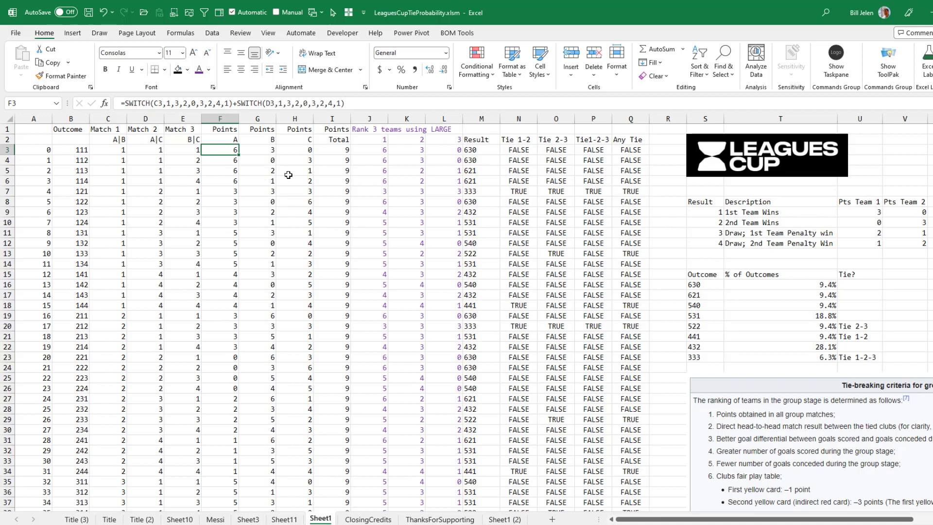
pyautogui.press('Right')
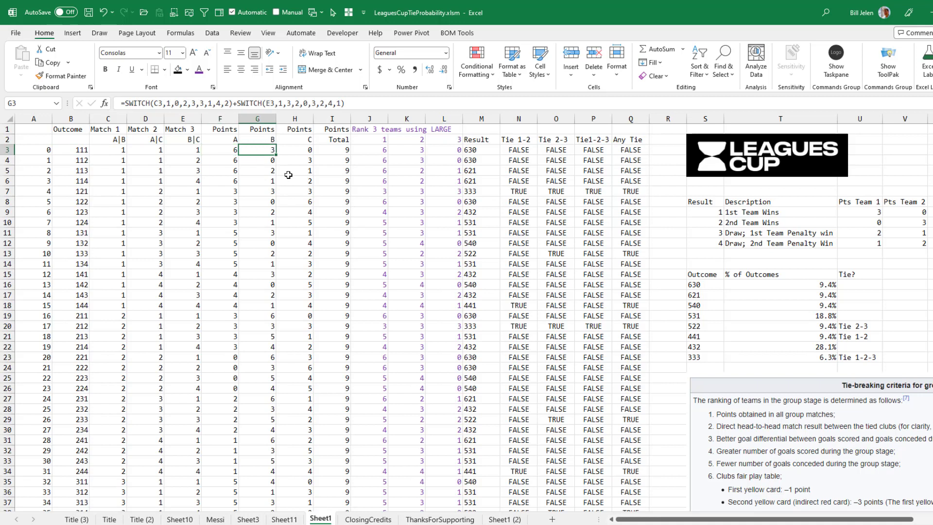
pyautogui.press('Right')
pyautogui.press('Right')
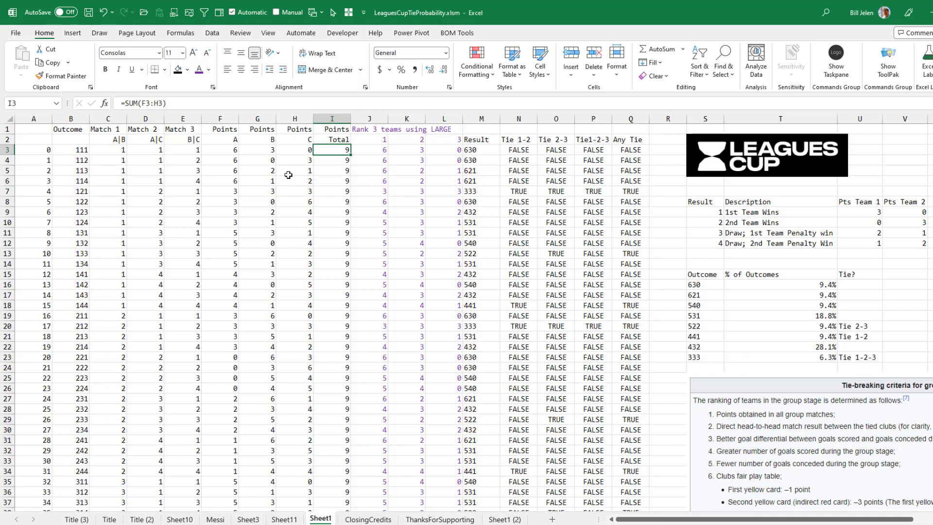
pyautogui.press('Right')
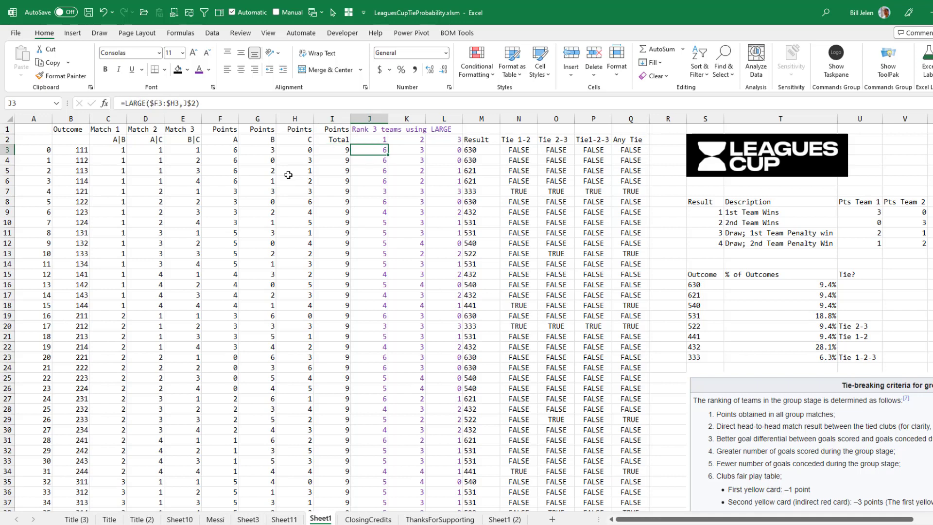
pyautogui.moveTo(227, 151); pyautogui.dragTo(303, 152)
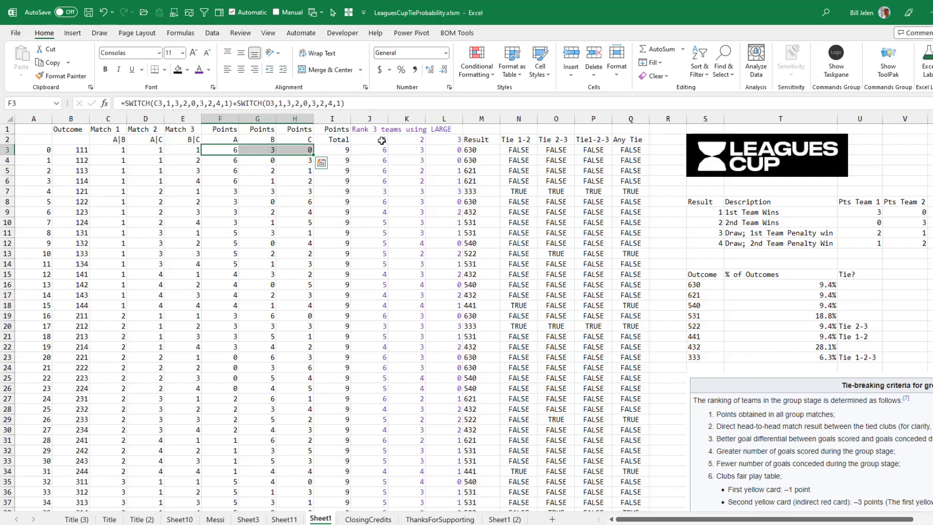
pyautogui.click(444, 141)
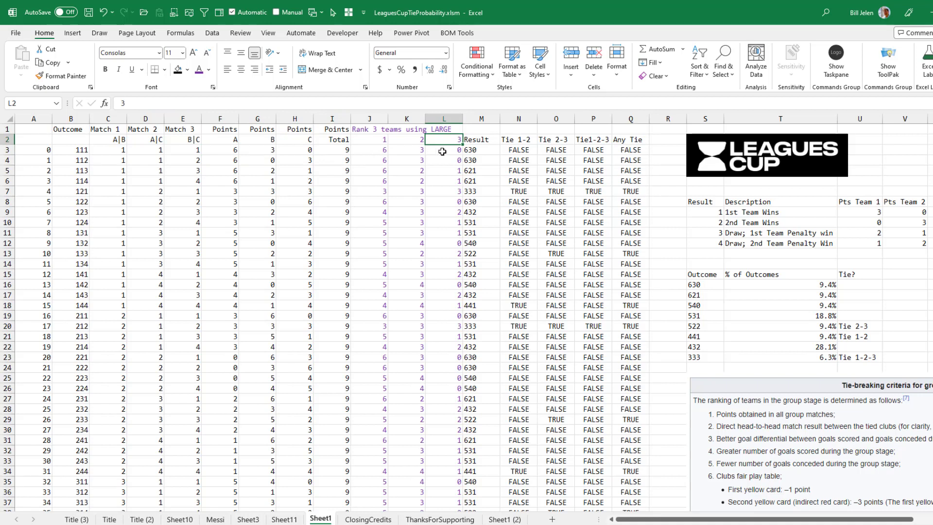
pyautogui.click(476, 151)
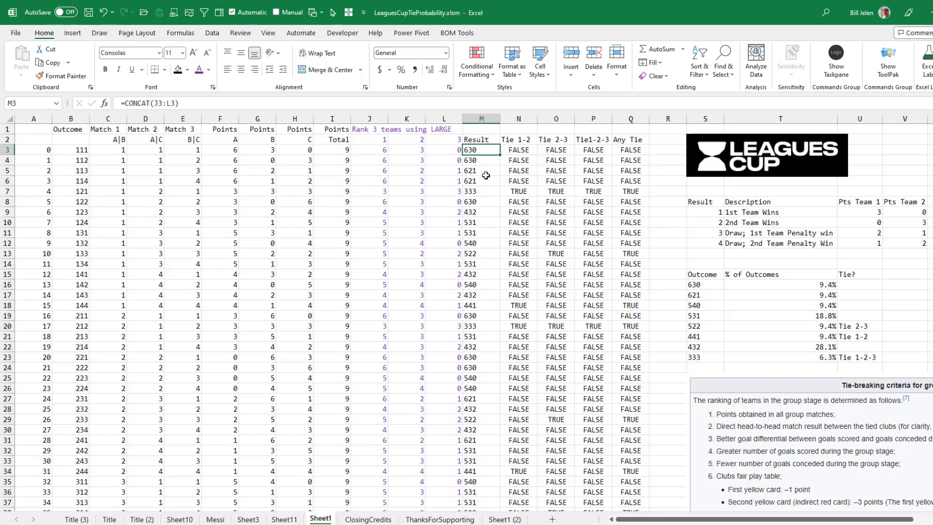
pyautogui.press('Right')
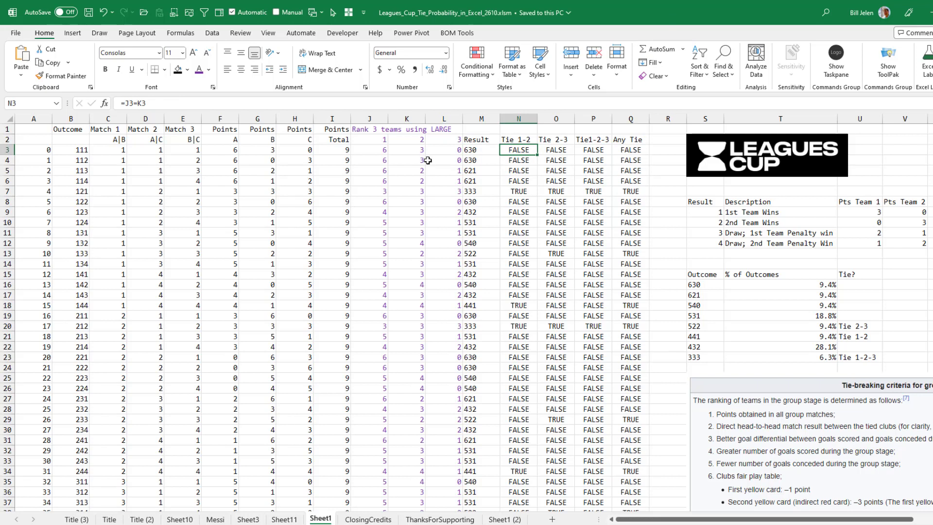
pyautogui.press('F2')
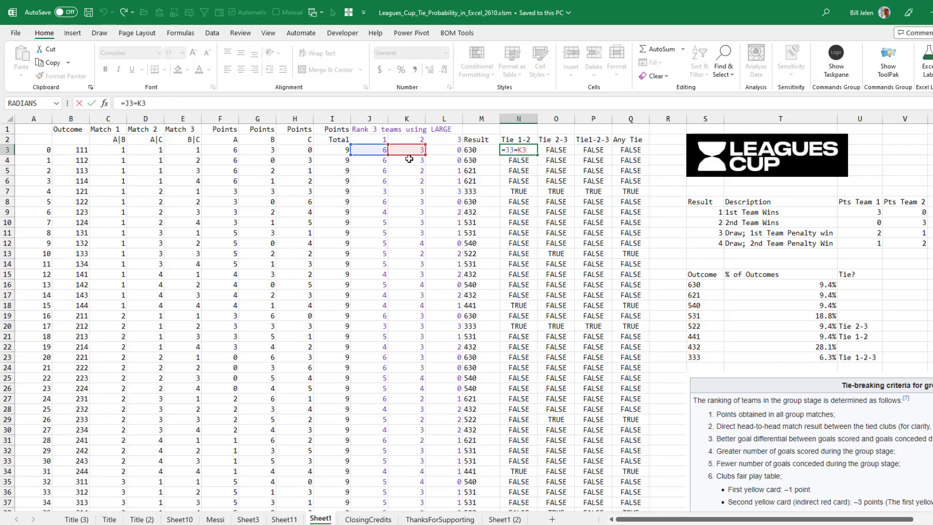
pyautogui.press('Escape')
pyautogui.press('Right')
pyautogui.press('F2')
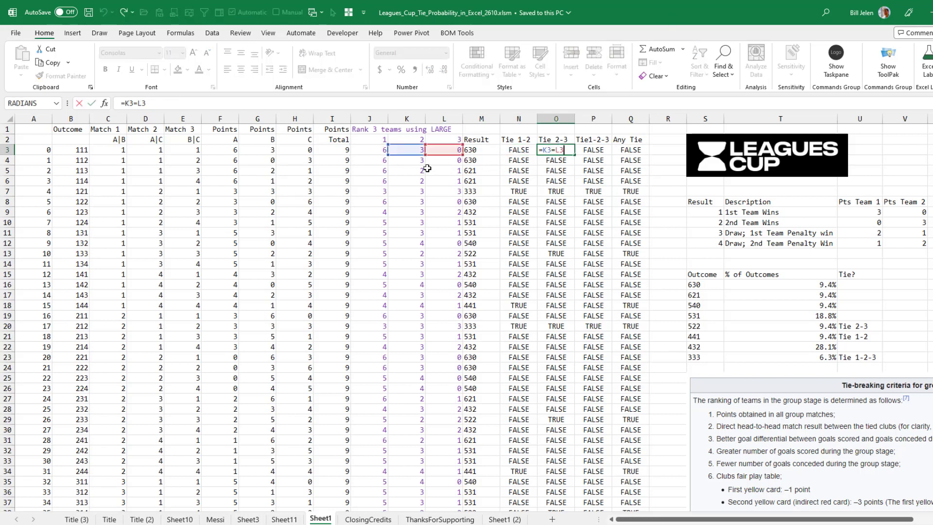
pyautogui.press('Escape')
pyautogui.click(591, 150)
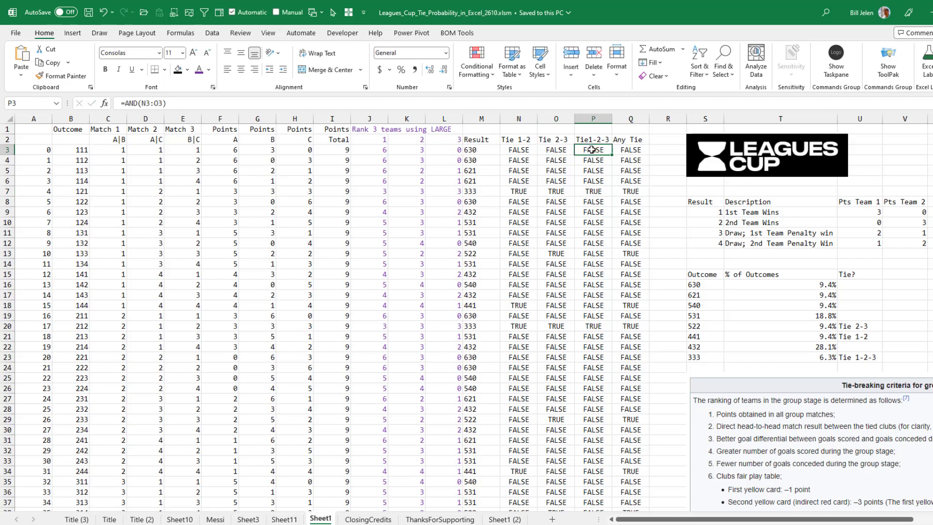
pyautogui.press('F2')
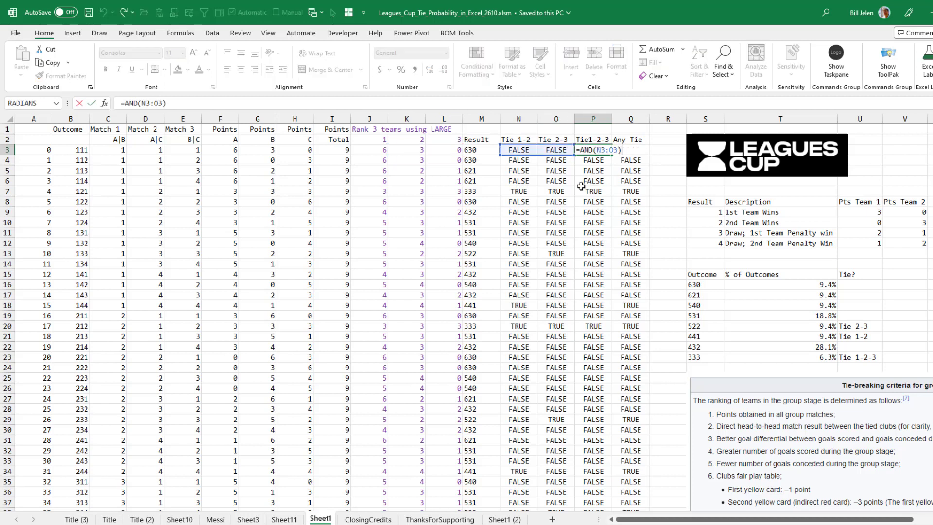
pyautogui.press('Escape')
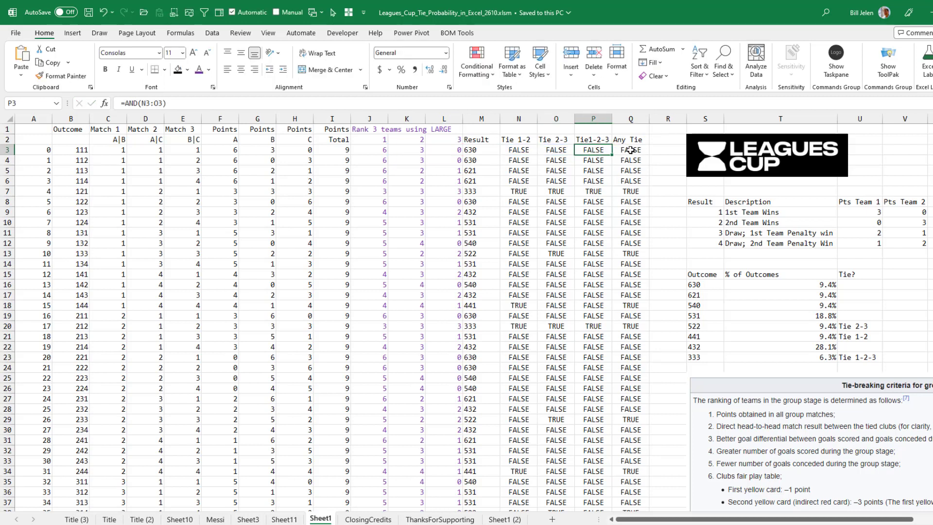
pyautogui.press('Right')
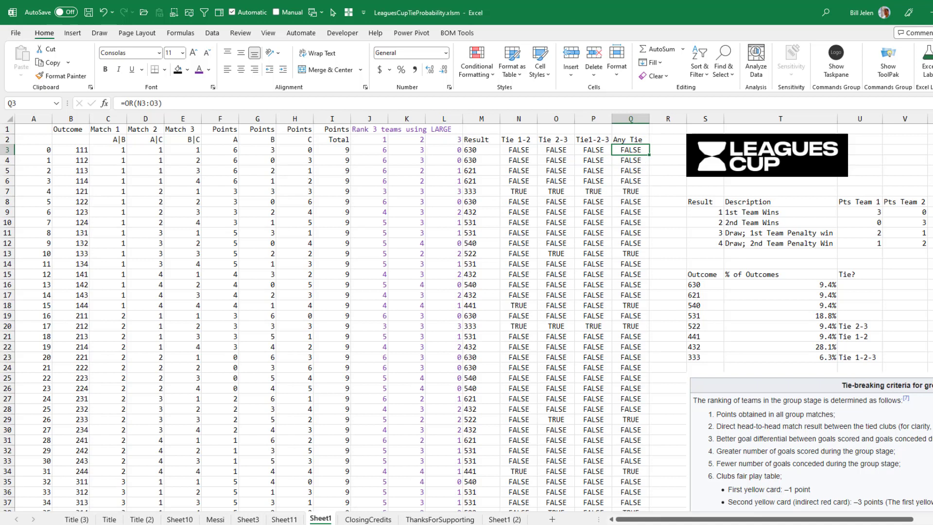
pyautogui.hscroll(5, 474, 318)
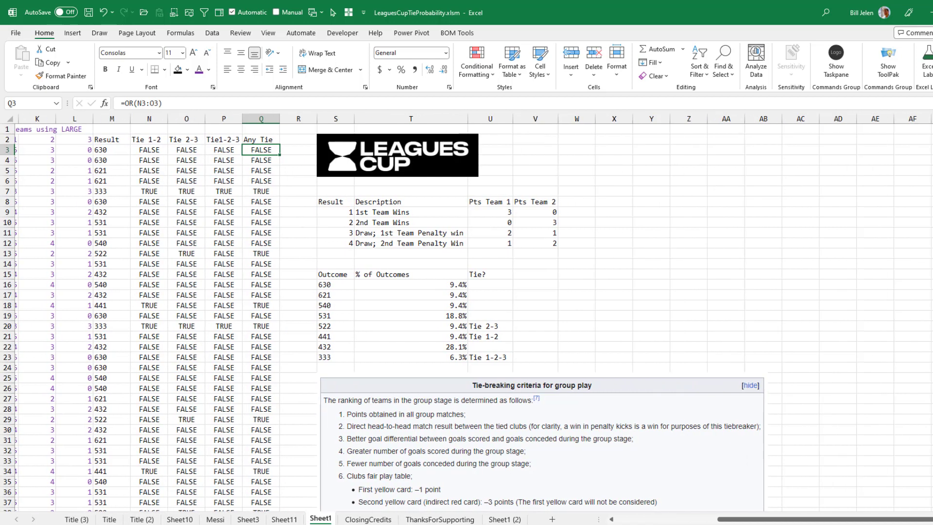
pyautogui.hscroll(1, 474, 318)
pyautogui.click(299, 285)
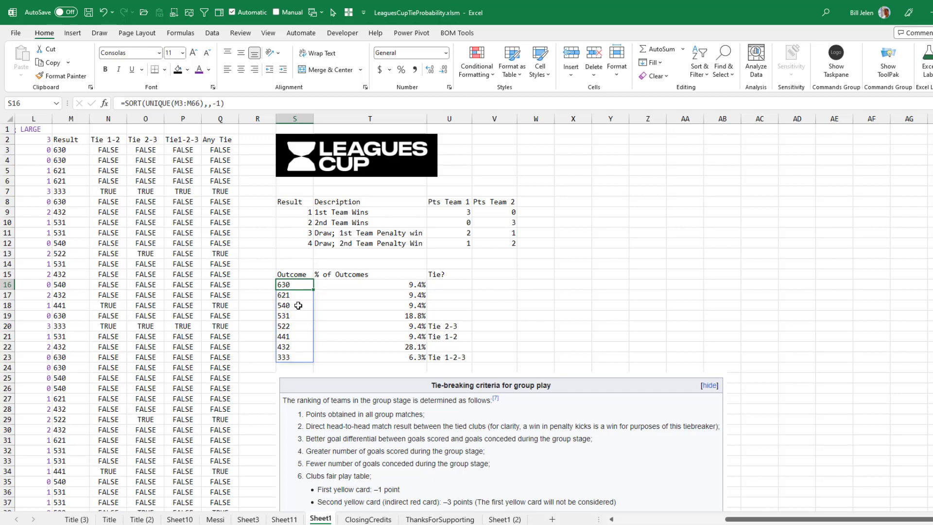
pyautogui.click(294, 326)
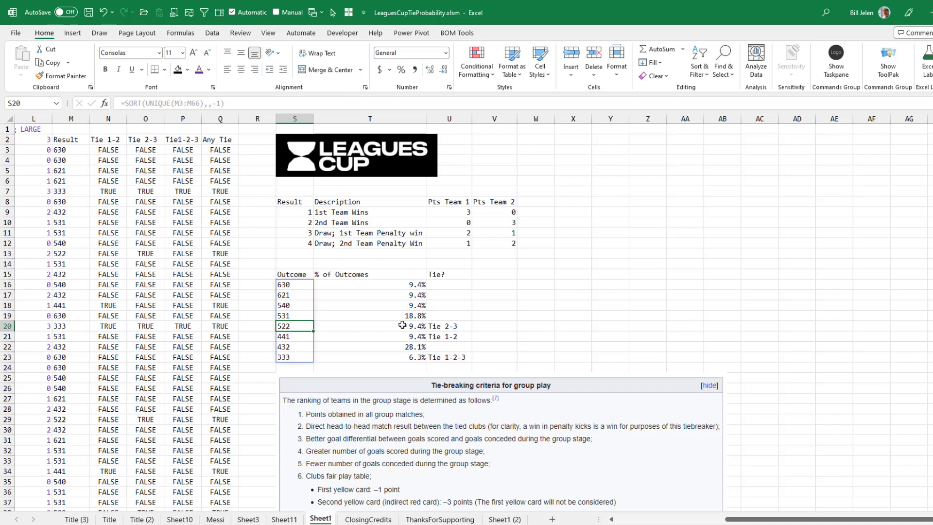
pyautogui.click(304, 338)
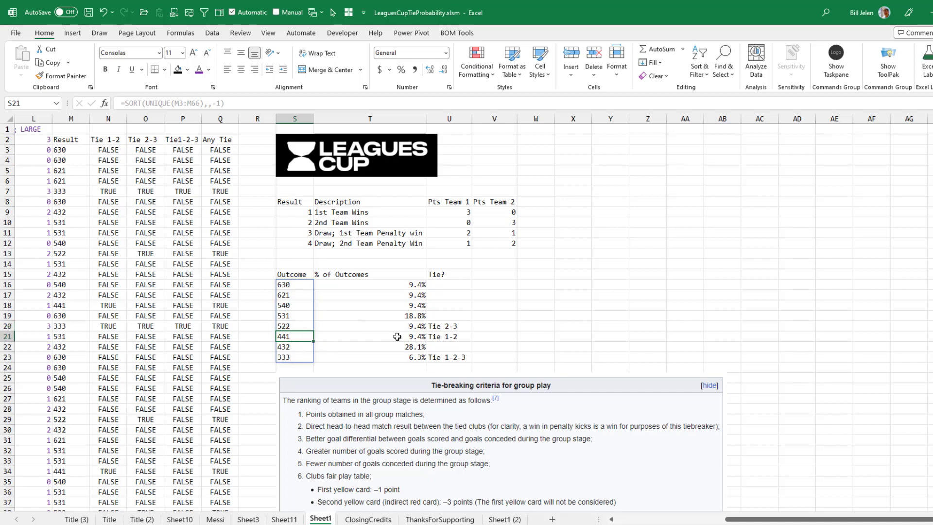
pyautogui.click(302, 356)
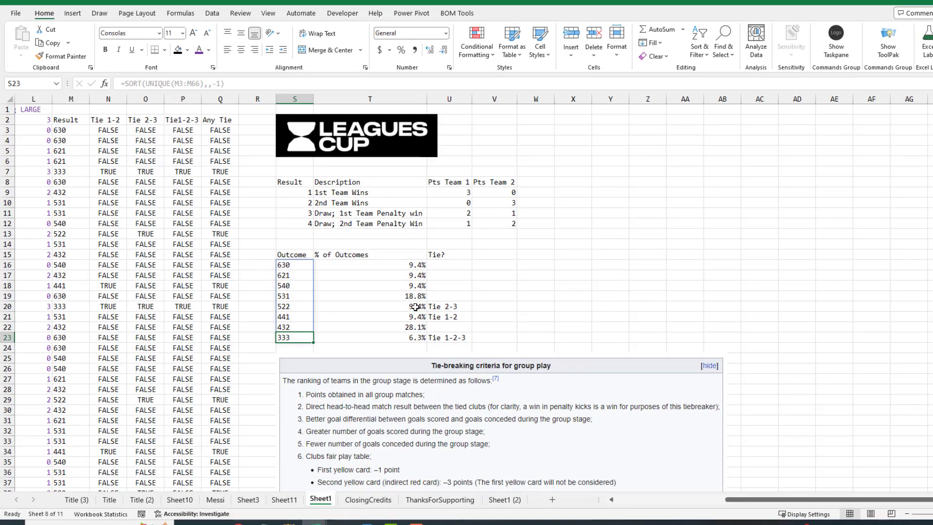
# Select the 522, 441 and 333 outcome shares (T20, T21, T23) to show their 25.0% sum.
pyautogui.click(415, 307)
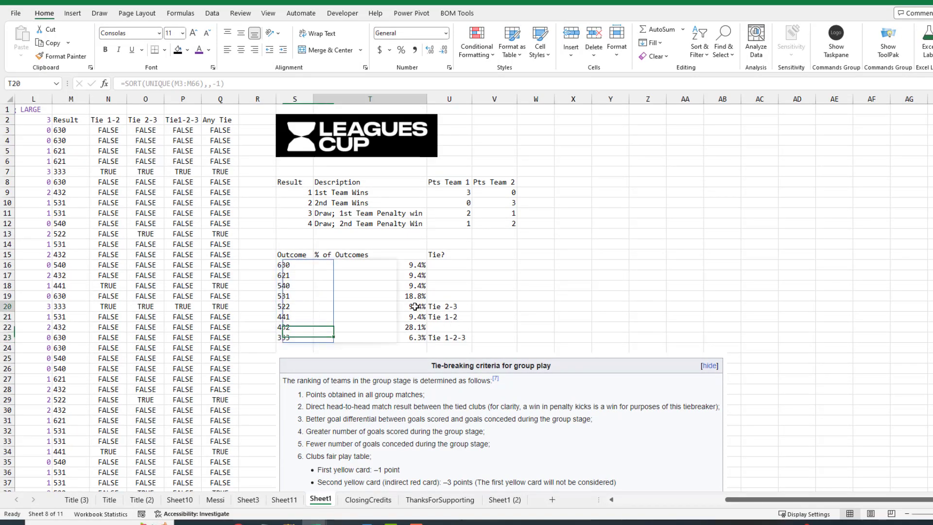
pyautogui.keyDown('ctrl'); pyautogui.click(413, 316); pyautogui.keyUp('ctrl')
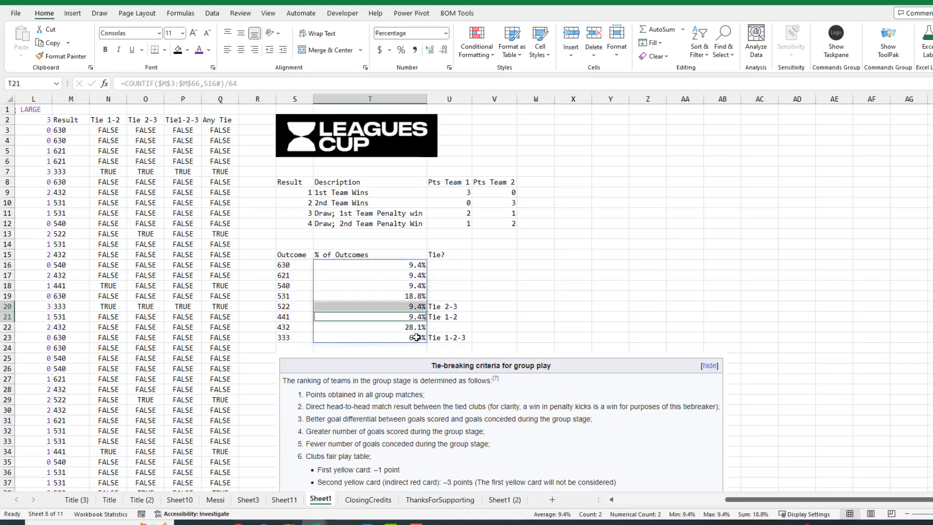
pyautogui.keyDown('ctrl'); pyautogui.click(417, 336); pyautogui.keyUp('ctrl')
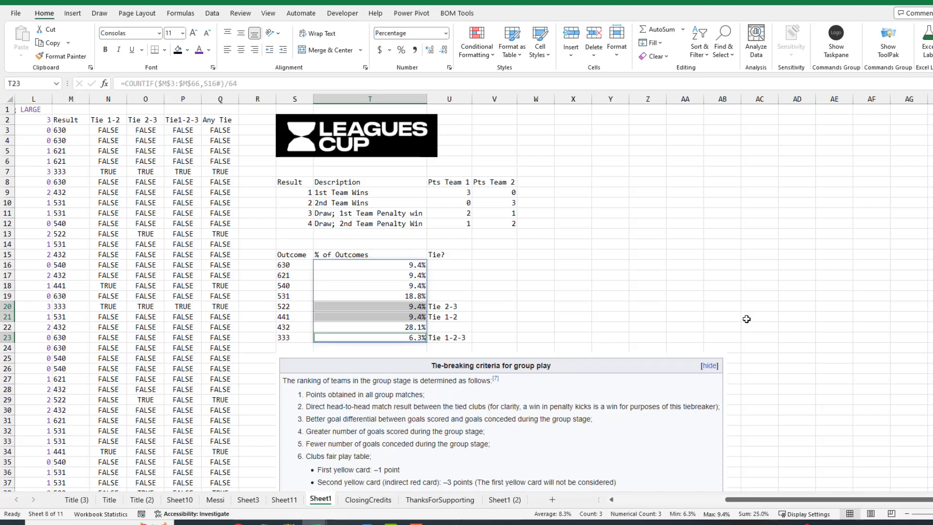
pyautogui.scroll(-3, 807, 350)
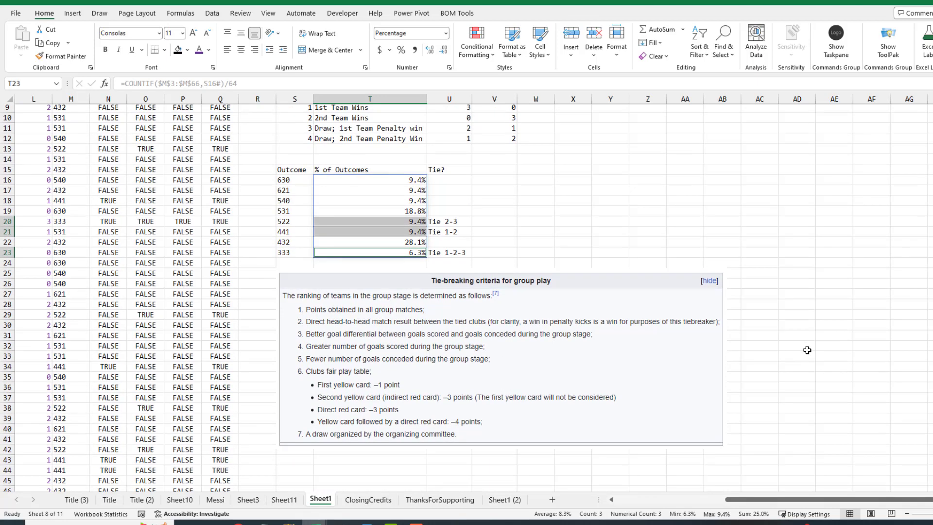
pyautogui.scroll(-5, 808, 350)
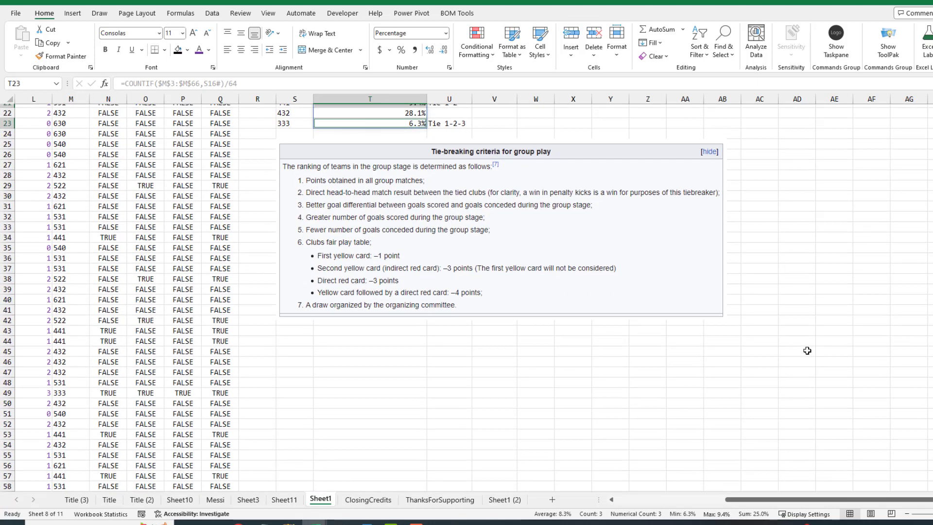